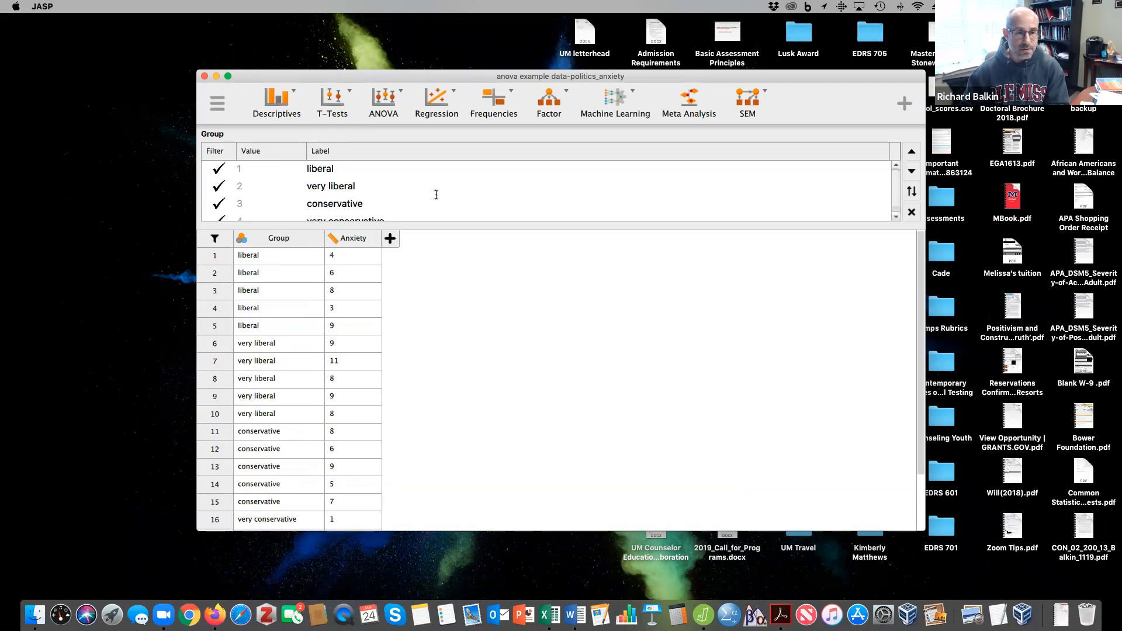
# Step: Review the Group labels and the Group and Anxiety data rows, enlarging the window to show more rows
pyautogui.scroll(2, 436, 195)
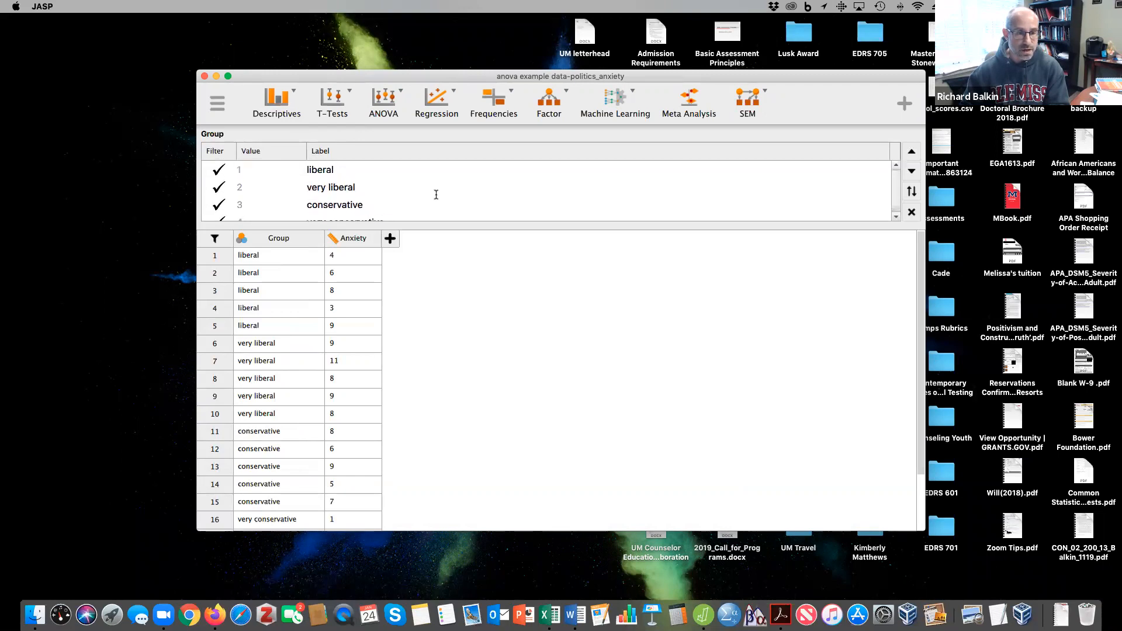
pyautogui.scroll(-1, 436, 194)
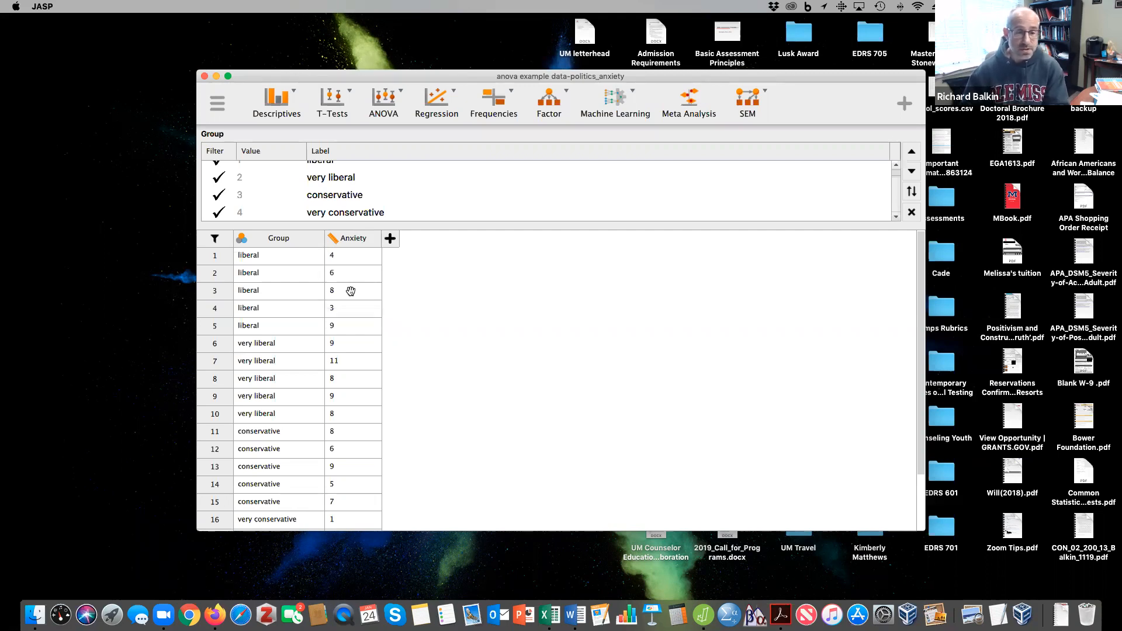
pyautogui.scroll(-3, 351, 291)
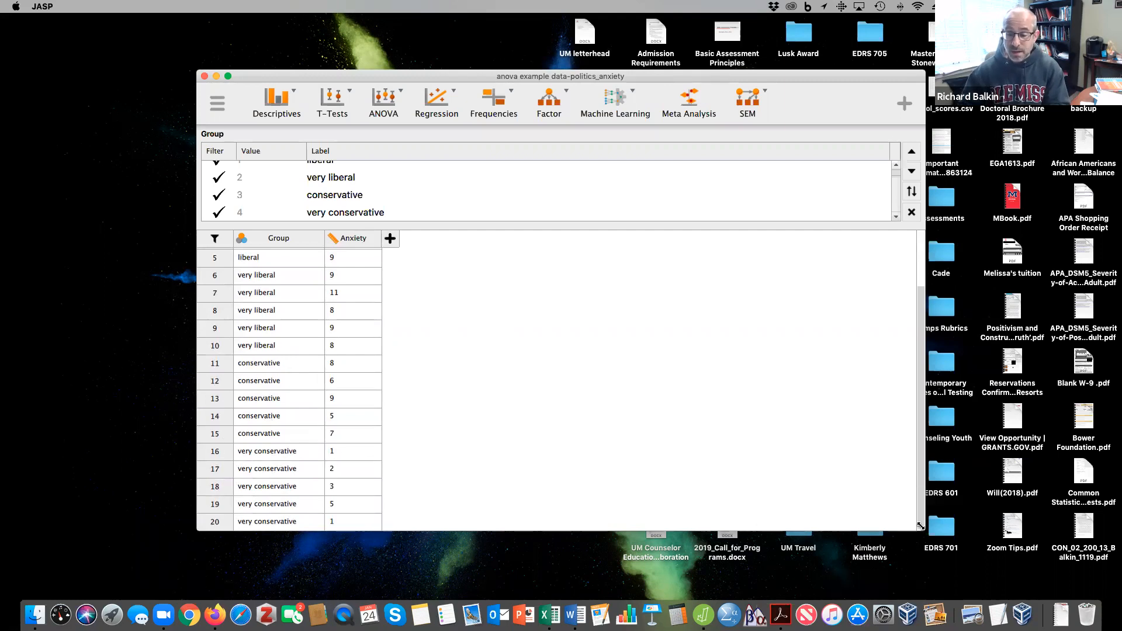
pyautogui.moveTo(920, 526); pyautogui.dragTo(919, 570)
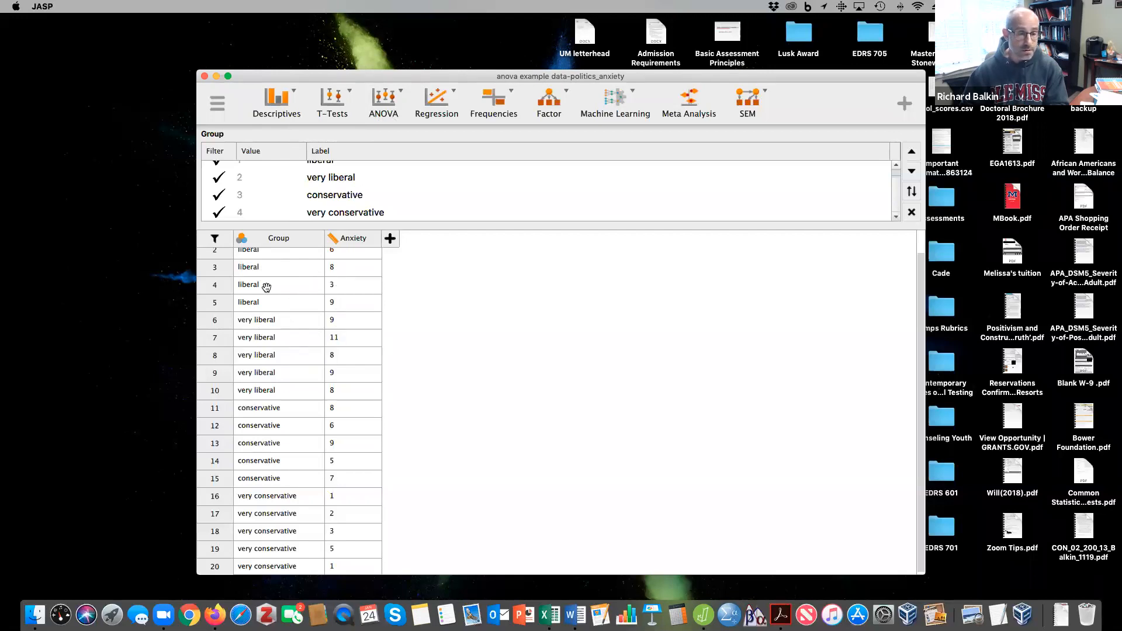
# Step: Create a Descriptive Statistics analysis with Anxiety as the variable, split by Group
pyautogui.click(282, 103)
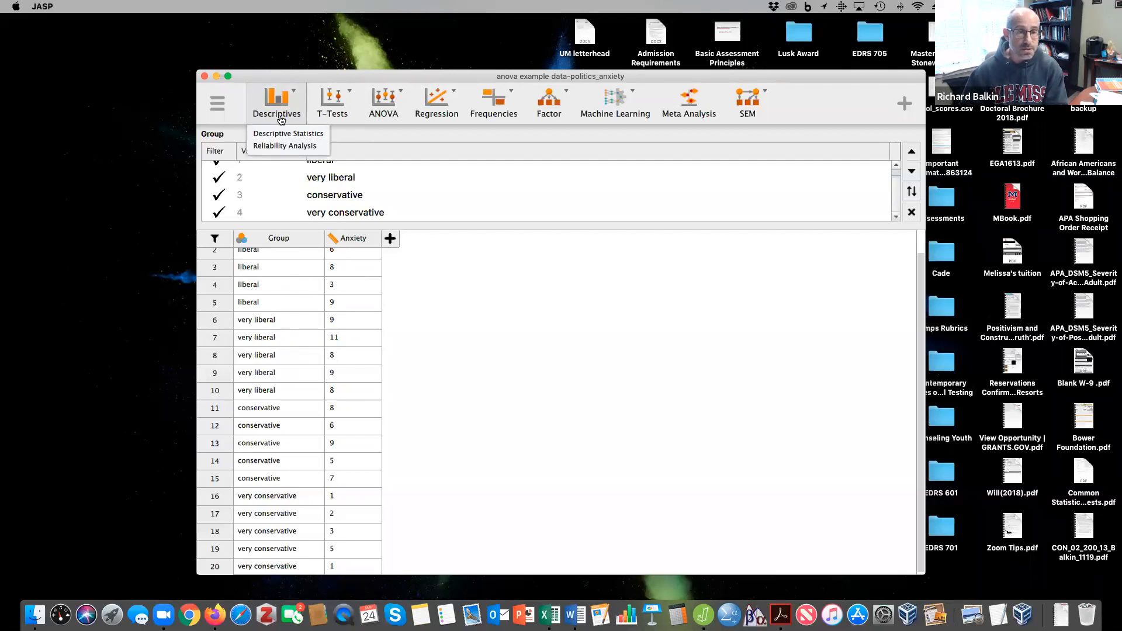
pyautogui.click(277, 135)
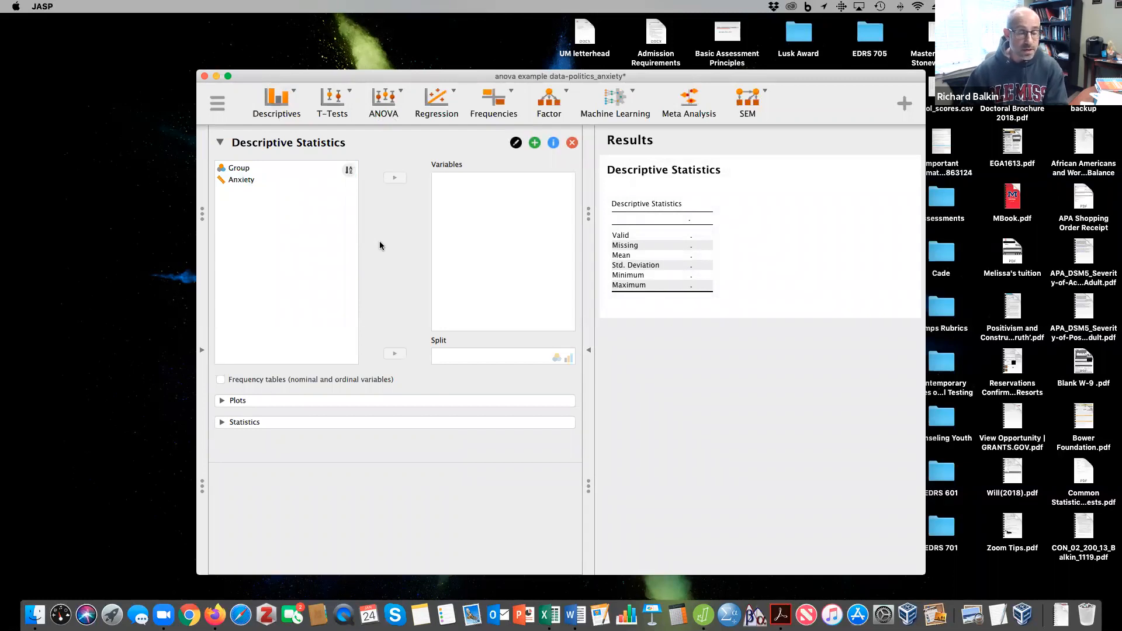
pyautogui.click(241, 180)
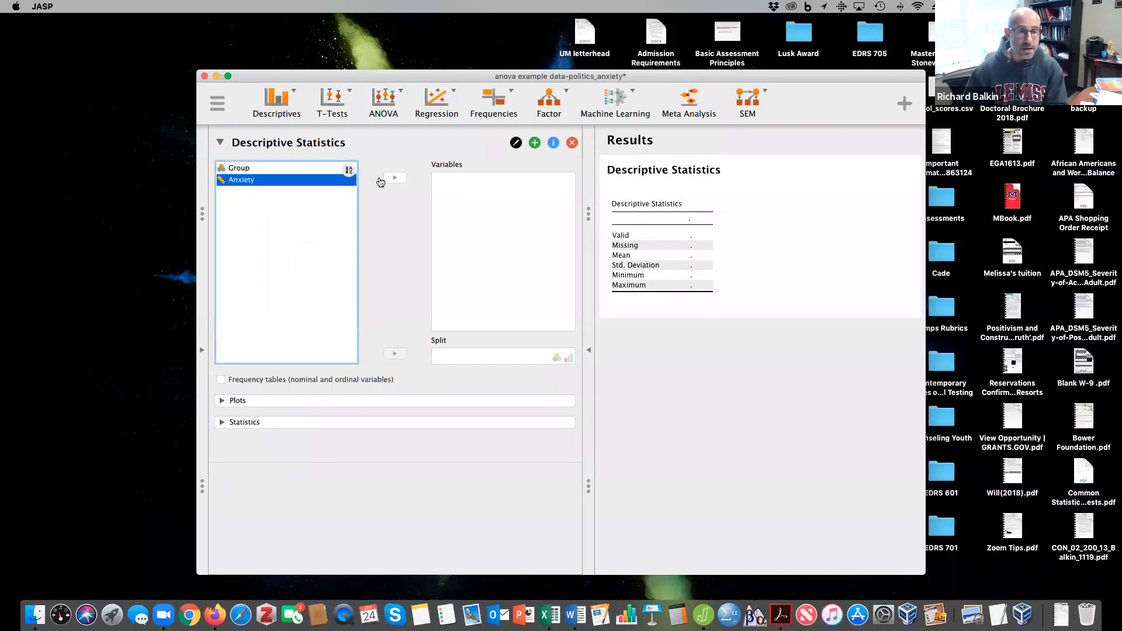
pyautogui.click(395, 177)
pyautogui.click(270, 168)
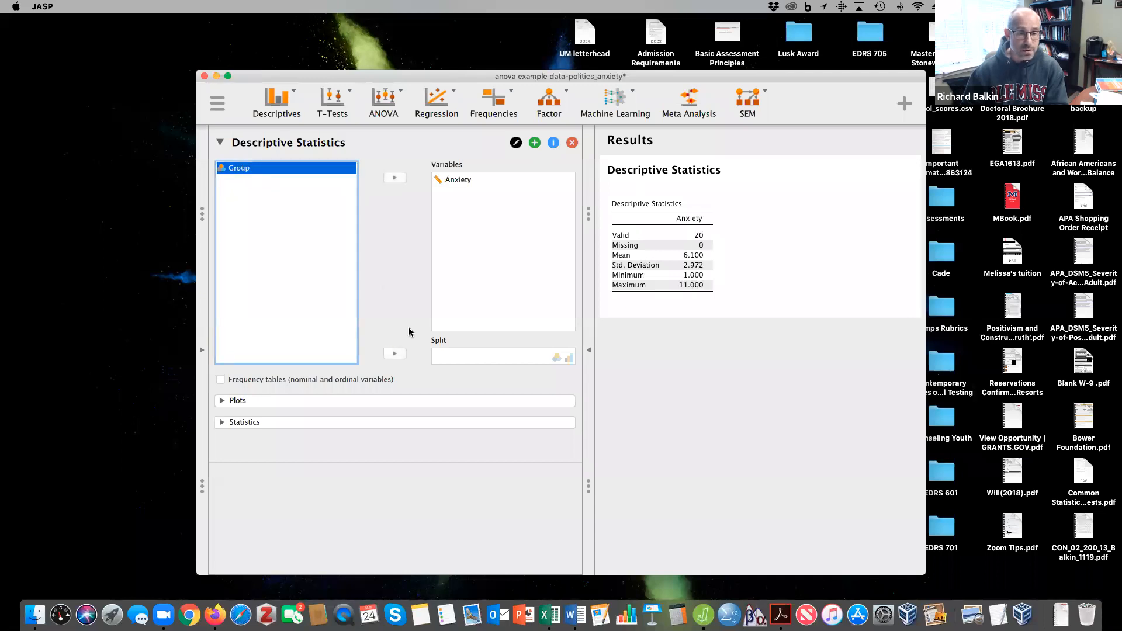
pyautogui.click(396, 353)
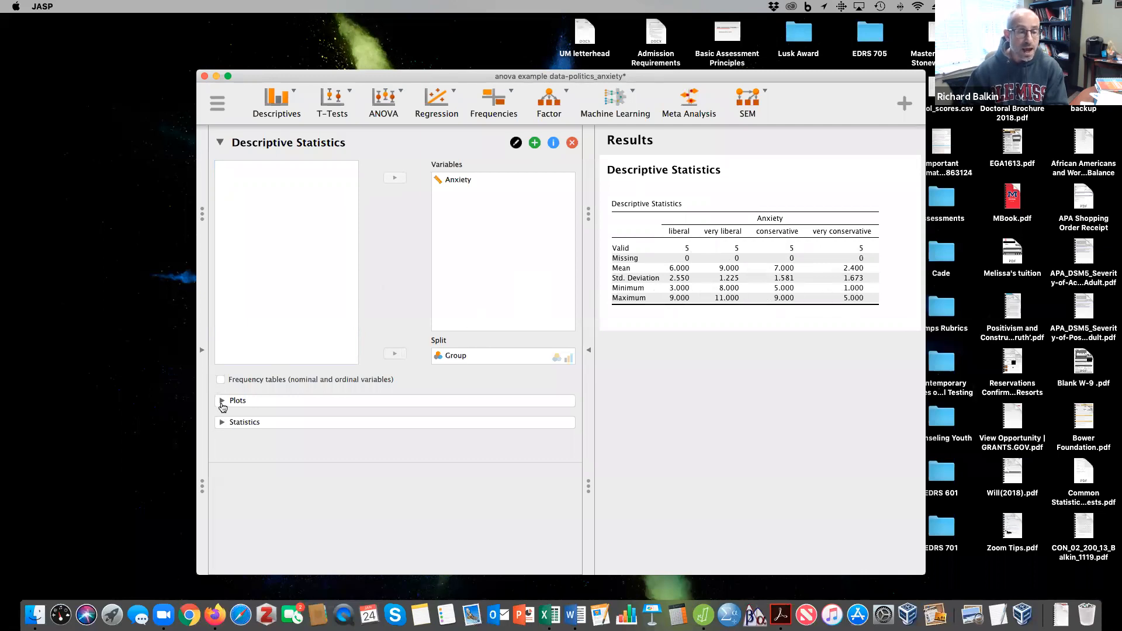
# Step: Add boxplots and Q-Q plots to the descriptive analysis and view them in the results
pyautogui.click(223, 401)
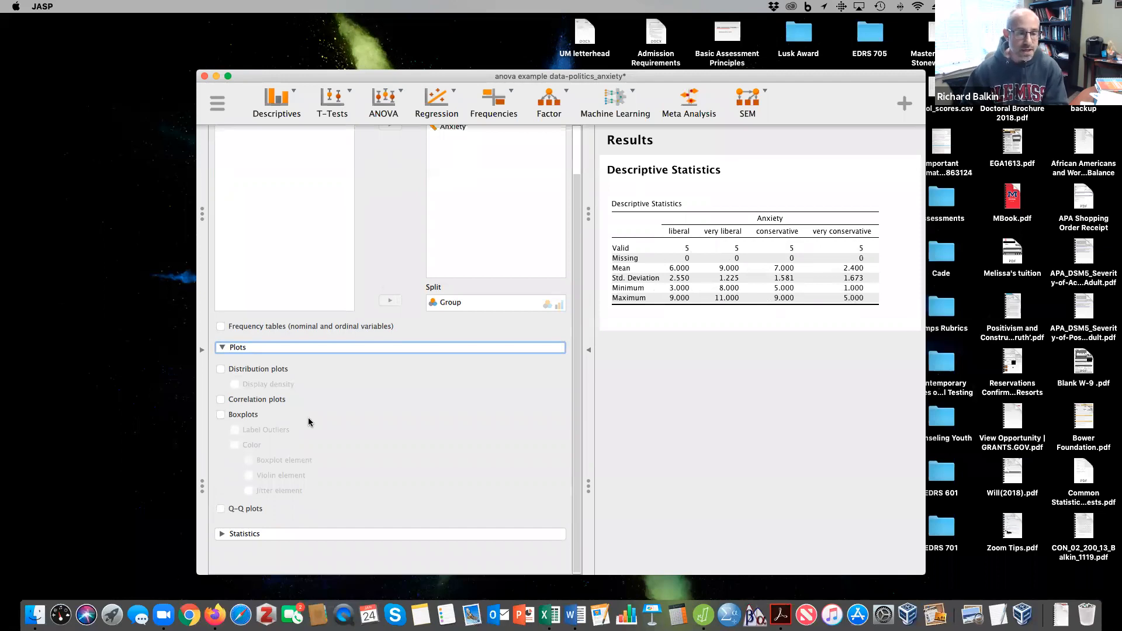
pyautogui.click(221, 416)
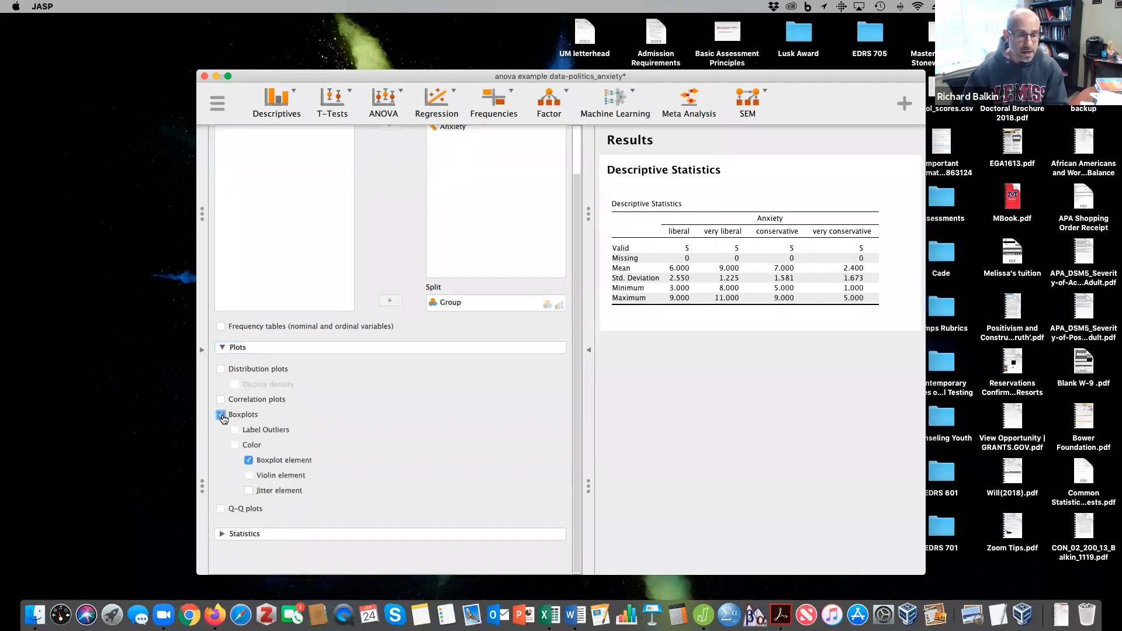
pyautogui.click(220, 510)
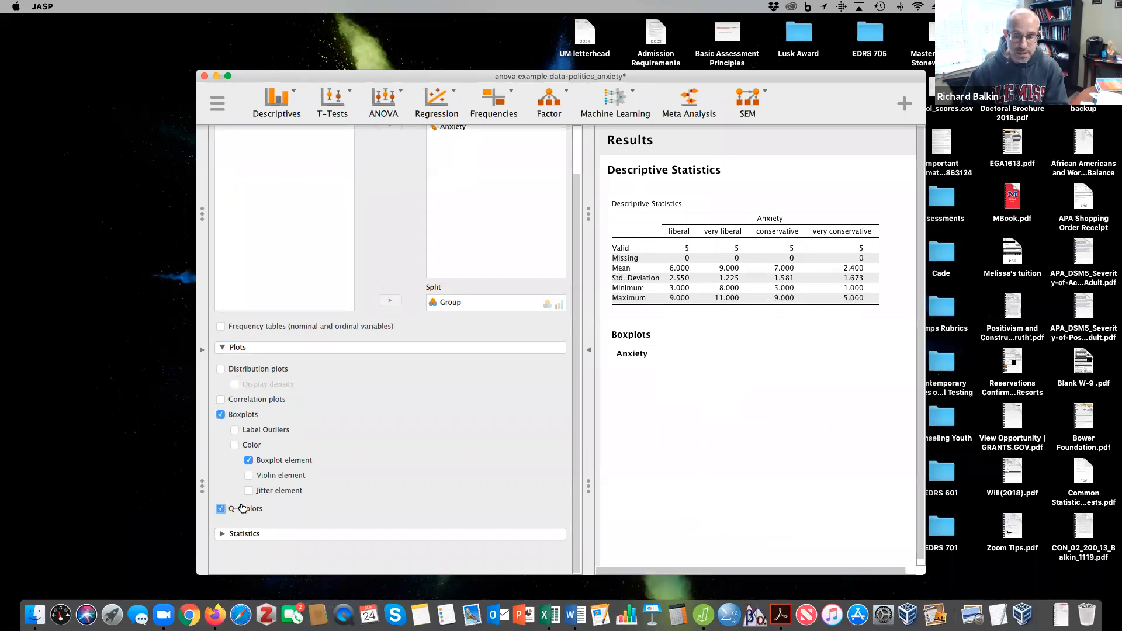
pyautogui.scroll(-5, 763, 453)
pyautogui.scroll(-10, 764, 452)
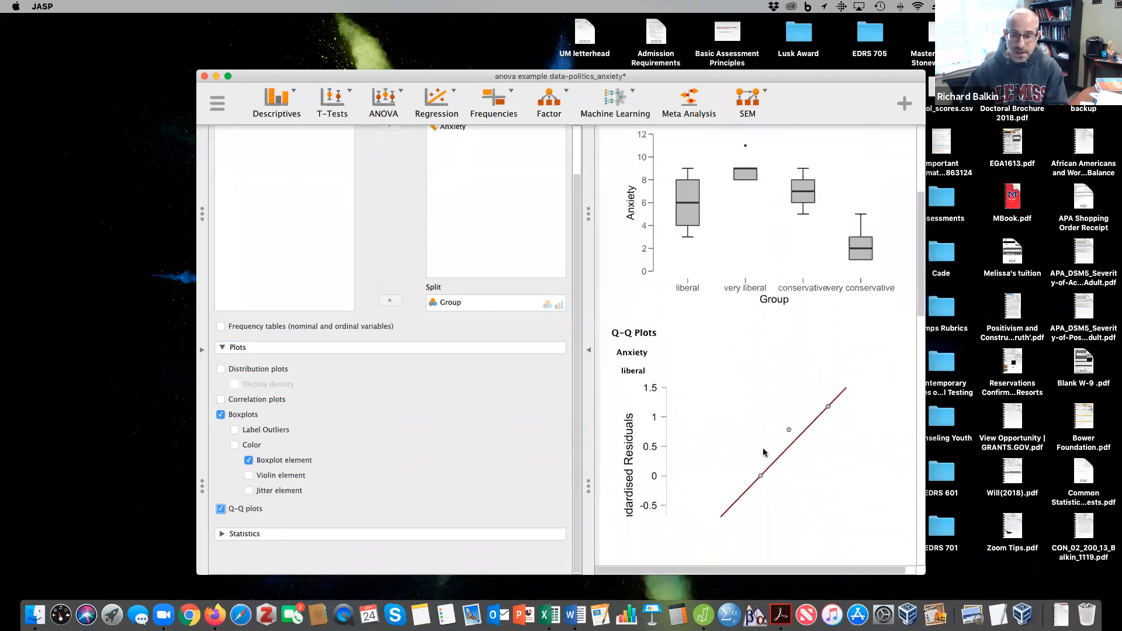
# Step: Add the Shapiro-Wilk test, skewness and kurtosis to the descriptive statistics
pyautogui.scroll(-3, 764, 453)
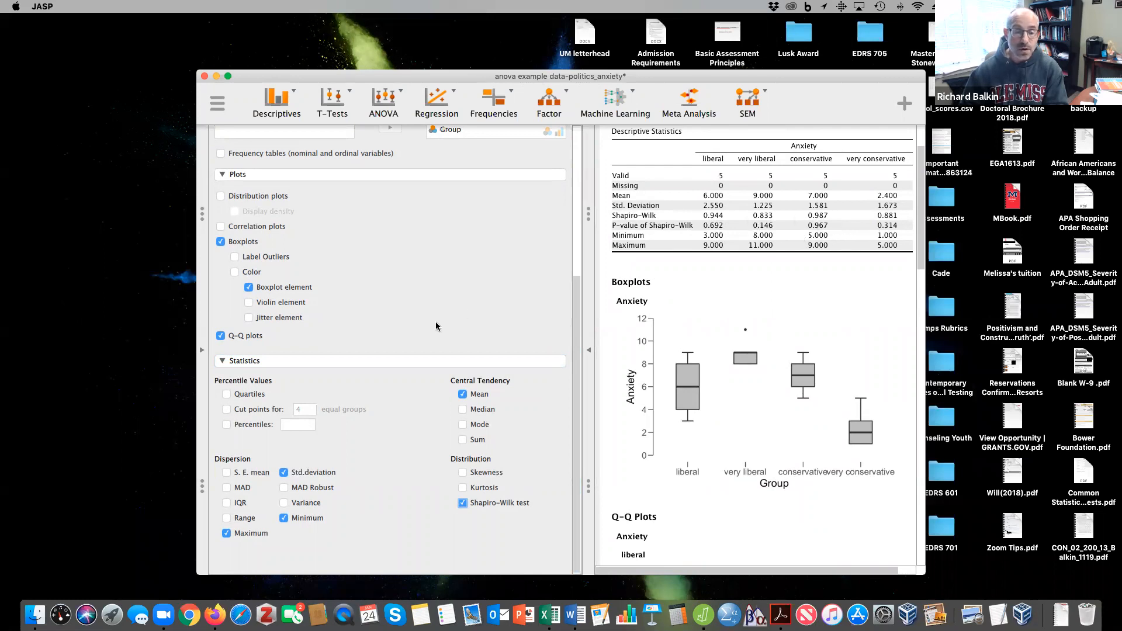
pyautogui.click(463, 473)
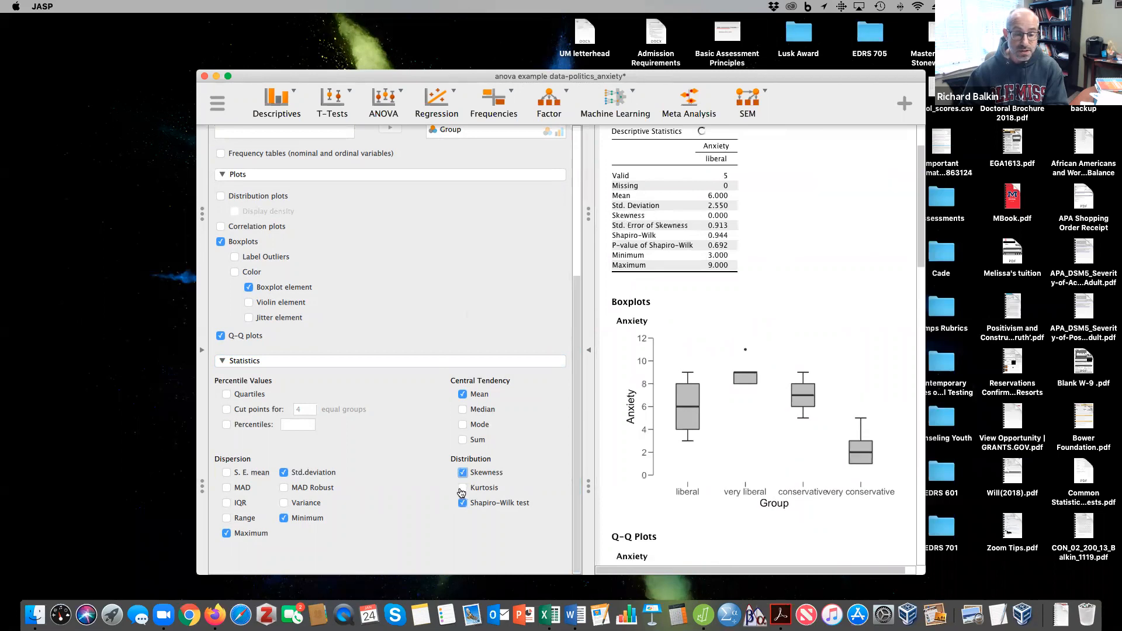
pyautogui.click(462, 489)
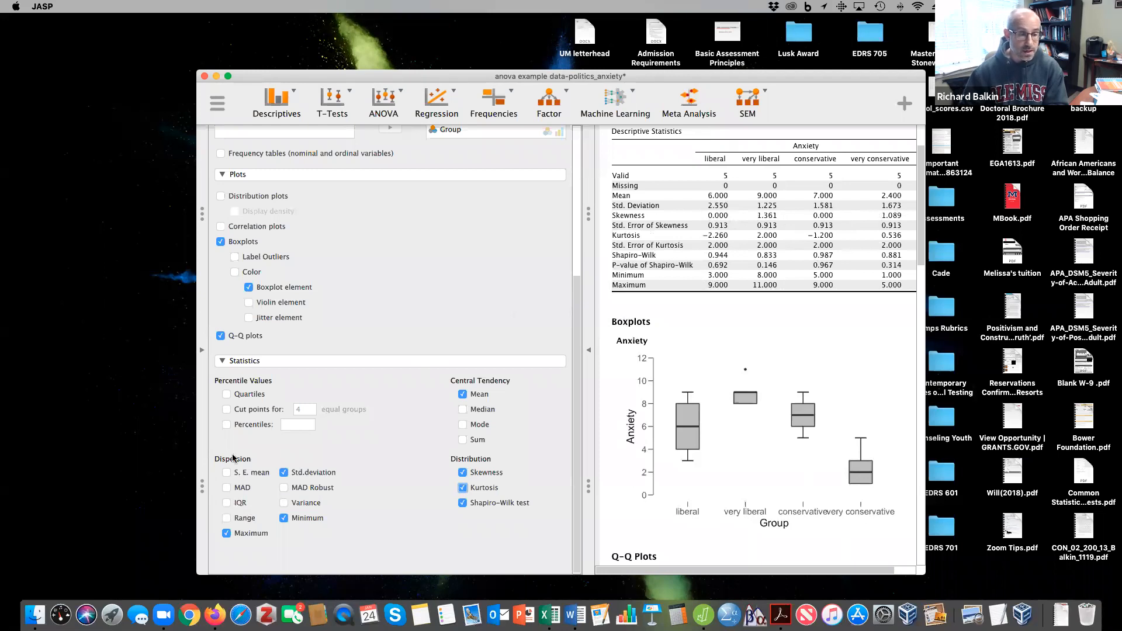
# Step: Create a classical ANOVA with Anxiety as the dependent variable and Group as the fixed factor
pyautogui.scroll(3, 365, 402)
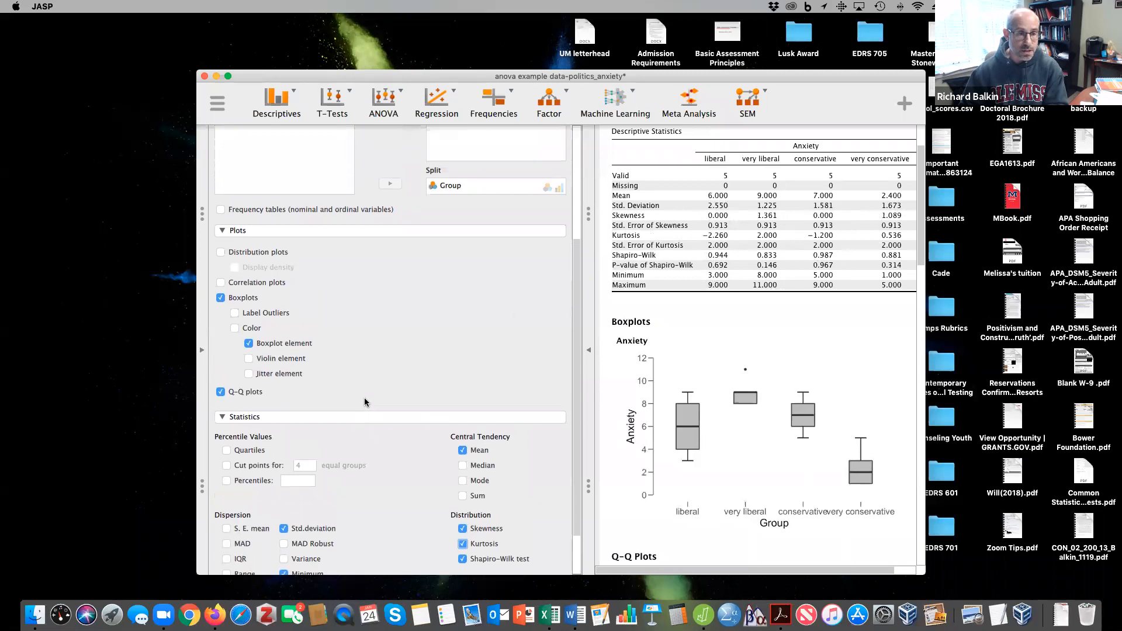
pyautogui.scroll(3, 364, 402)
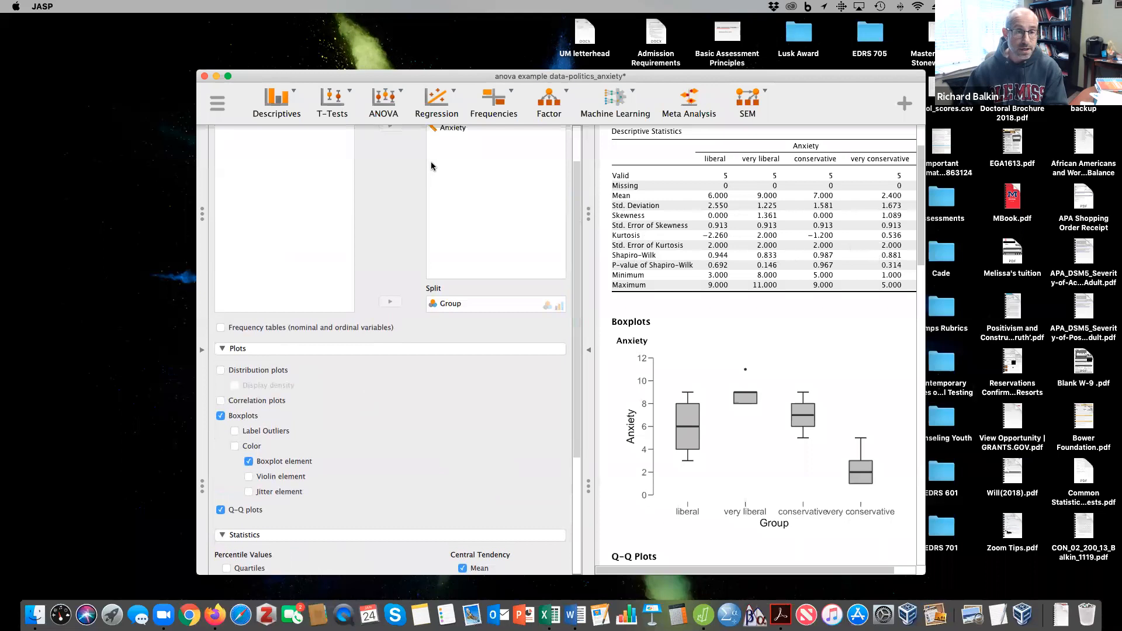
pyautogui.click(403, 93)
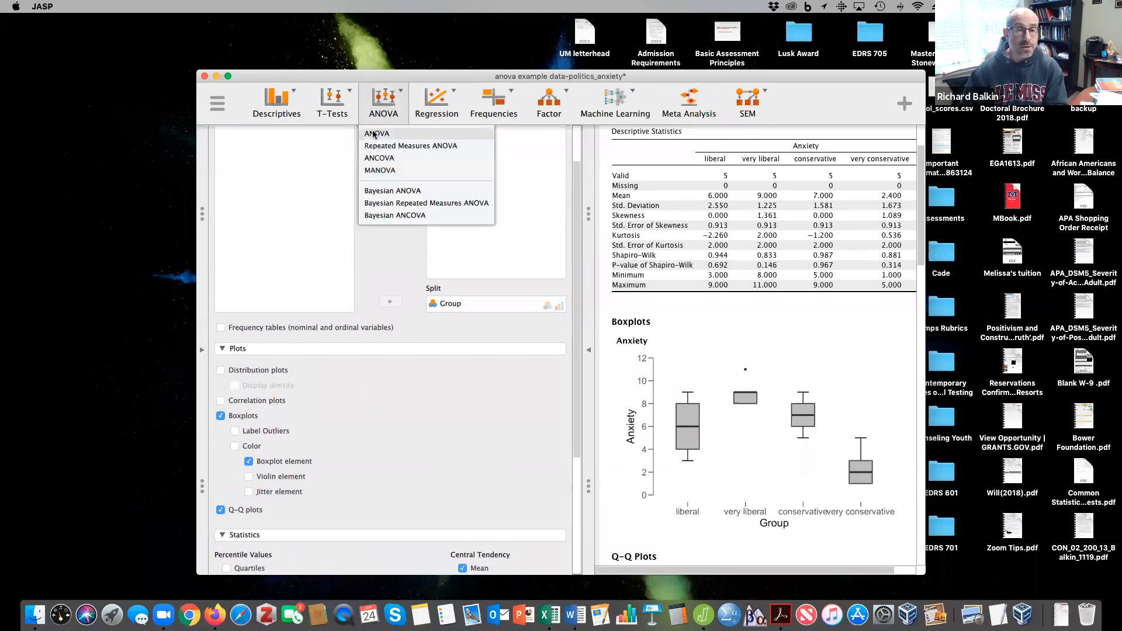
pyautogui.click(374, 134)
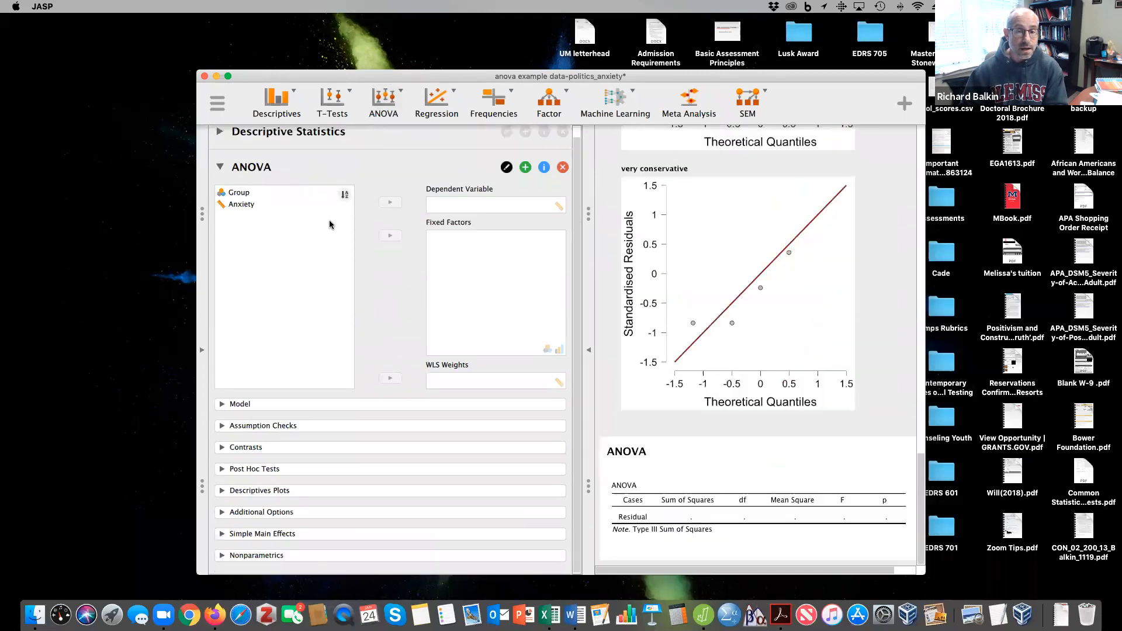
pyautogui.click(245, 204)
pyautogui.click(390, 203)
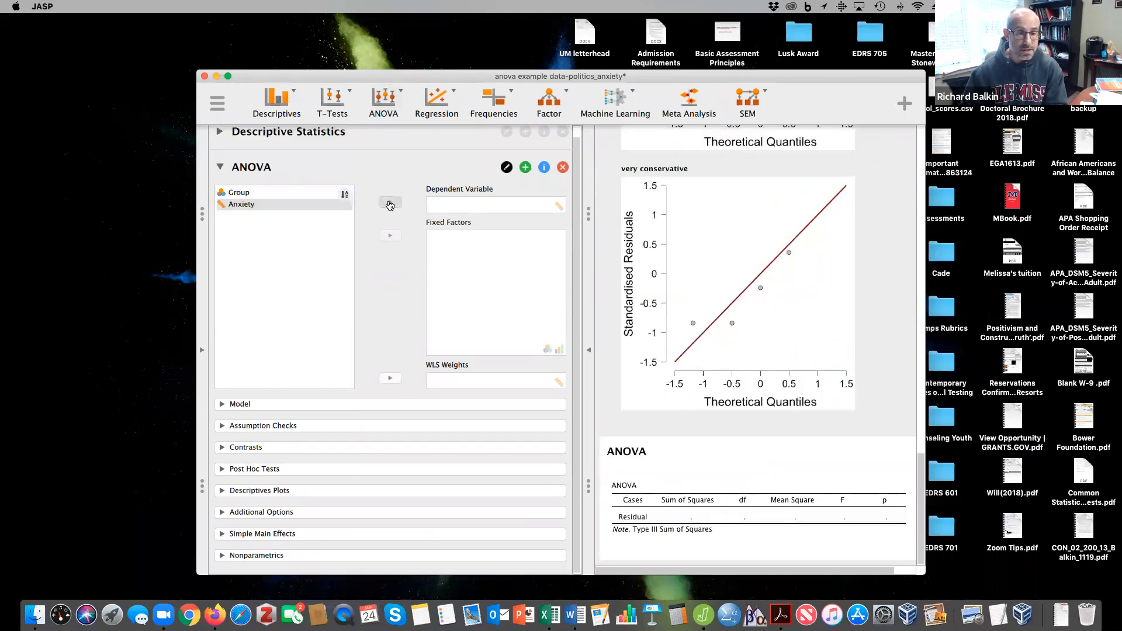
pyautogui.click(240, 194)
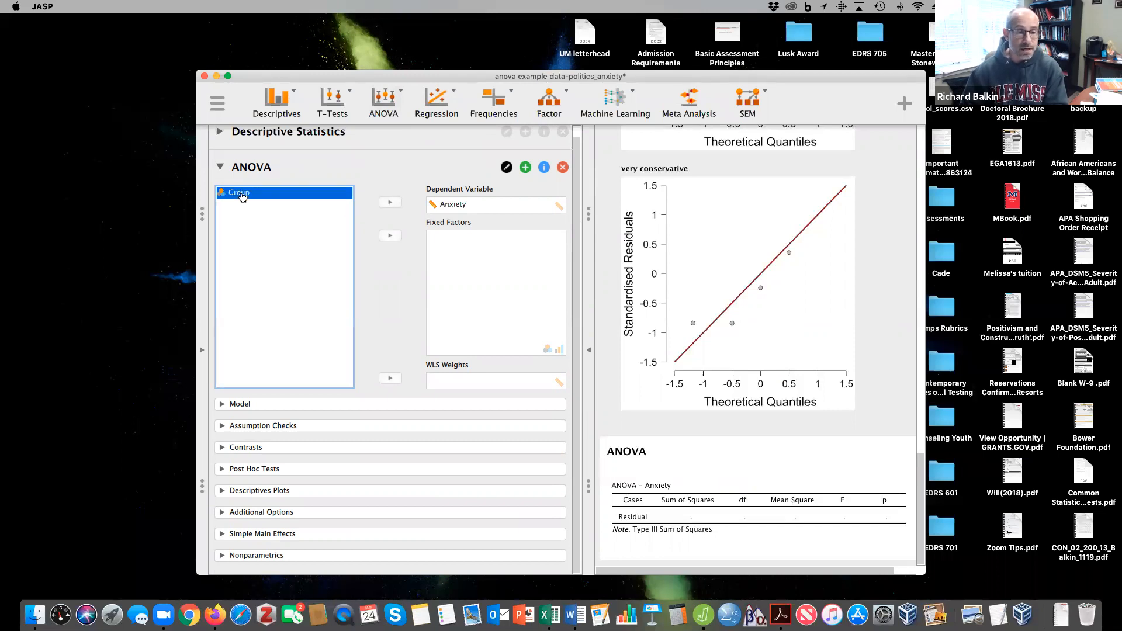
pyautogui.click(391, 236)
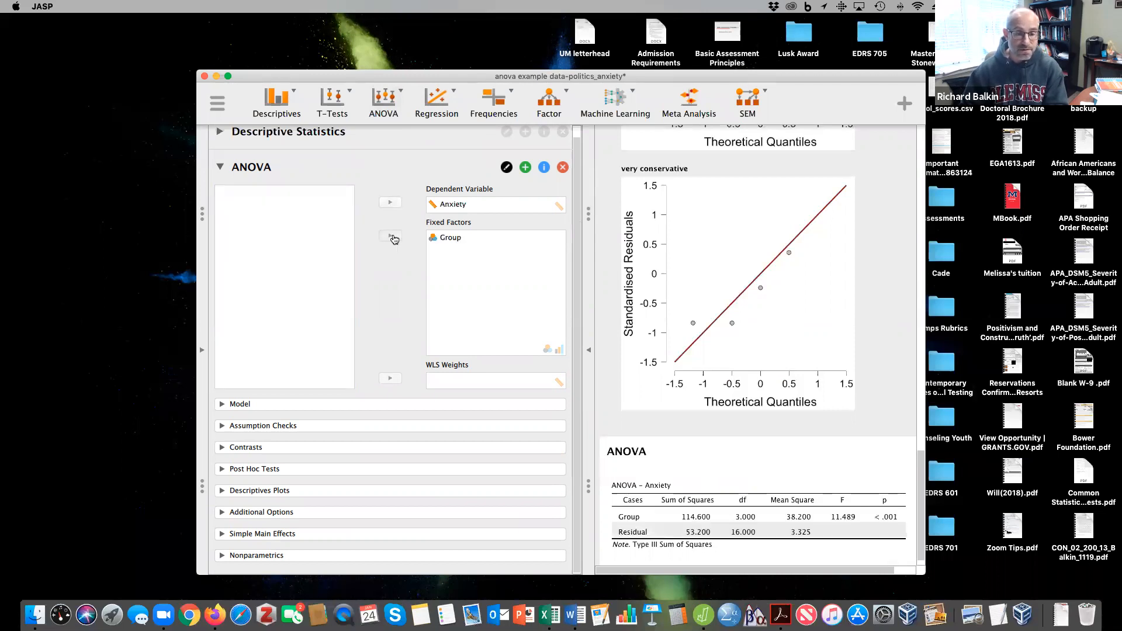
# Step: Enable the homogeneity tests in the ANOVA assumption checks and view the Levene's test table
pyautogui.click(220, 428)
pyautogui.click(221, 424)
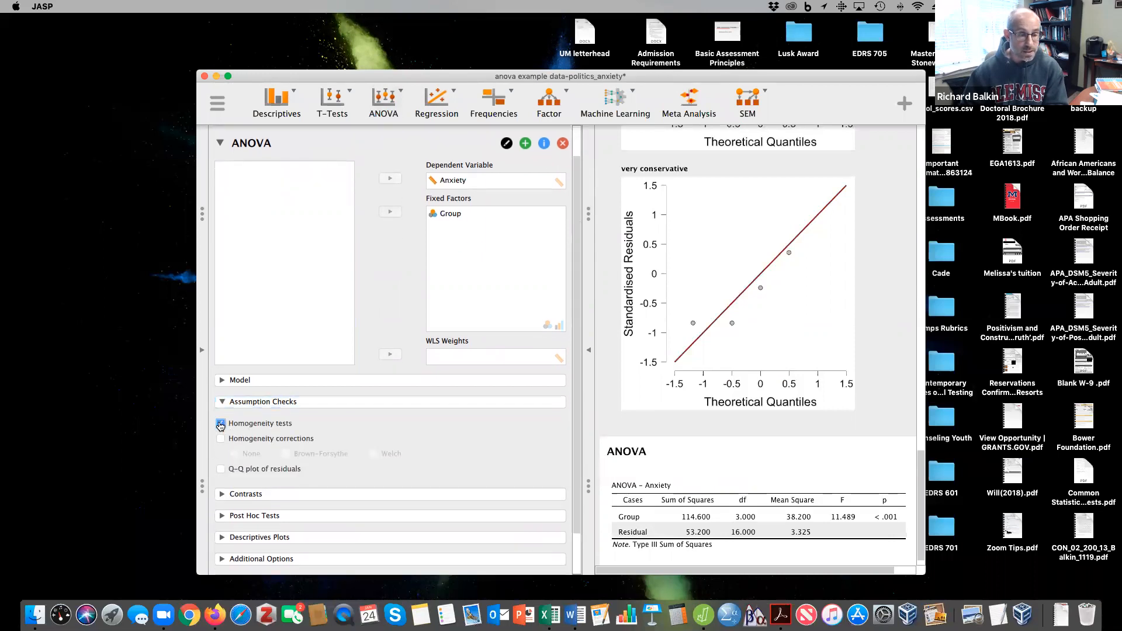
pyautogui.scroll(-4, 677, 422)
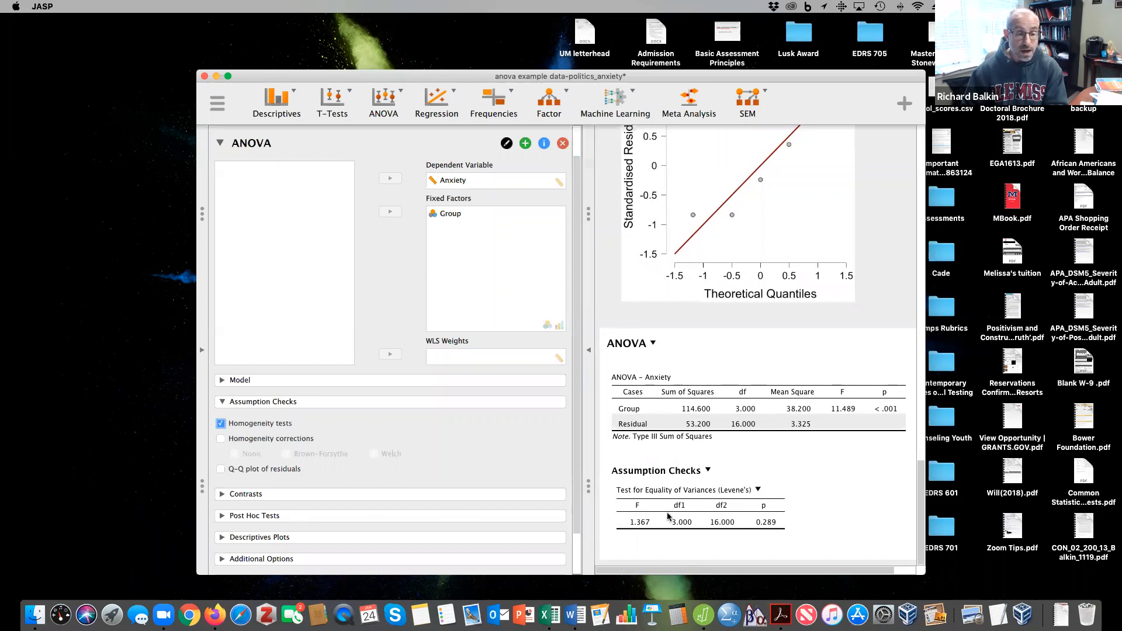
# Step: Add η² effect size estimates and descriptive statistics to the ANOVA output, and review the resulting tables
pyautogui.scroll(-3, 501, 499)
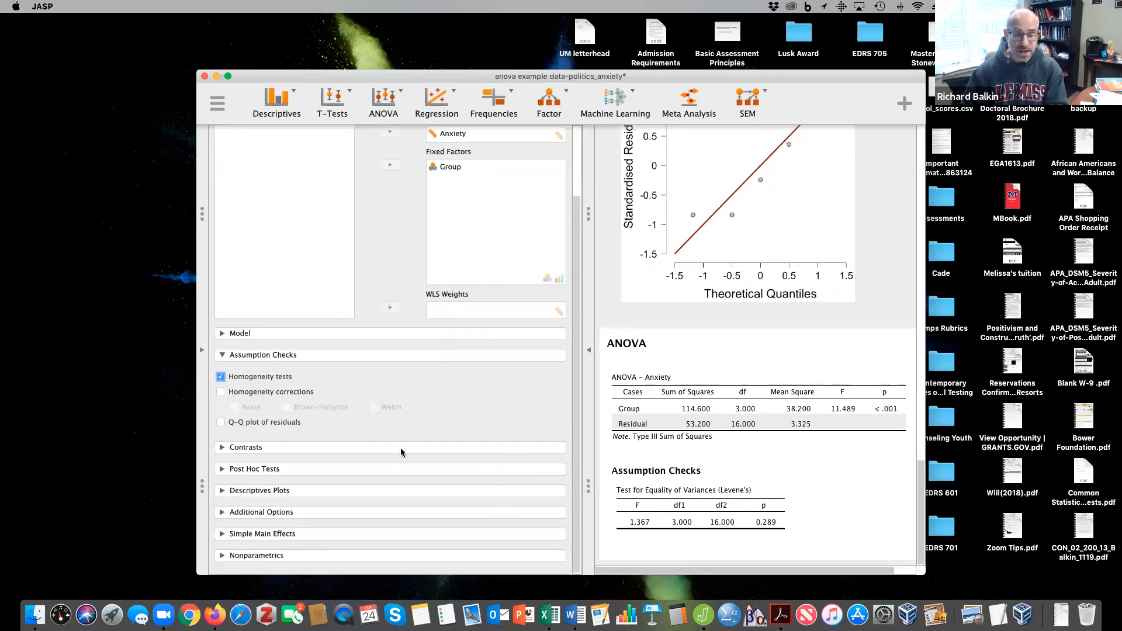
pyautogui.click(221, 513)
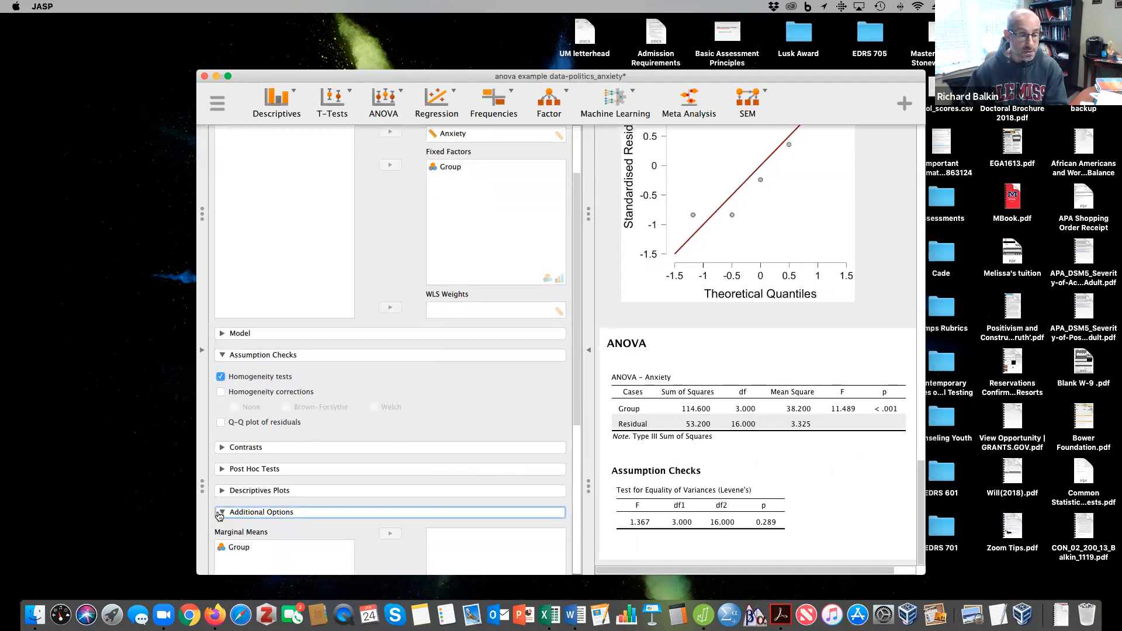
pyautogui.moveTo(576, 428); pyautogui.dragTo(542, 571)
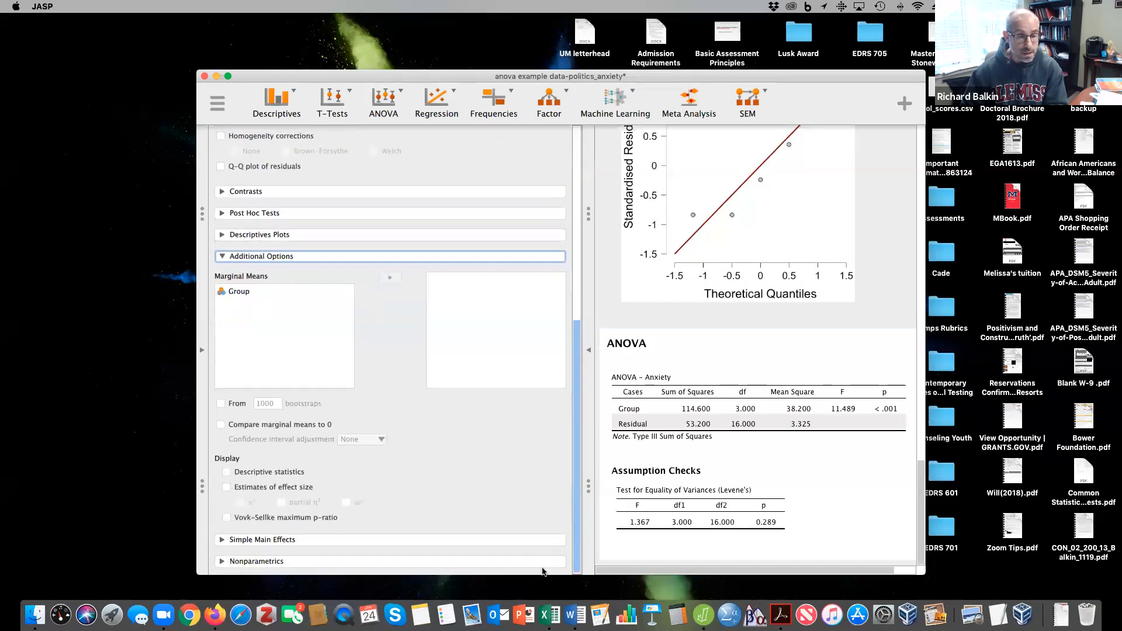
pyautogui.click(226, 481)
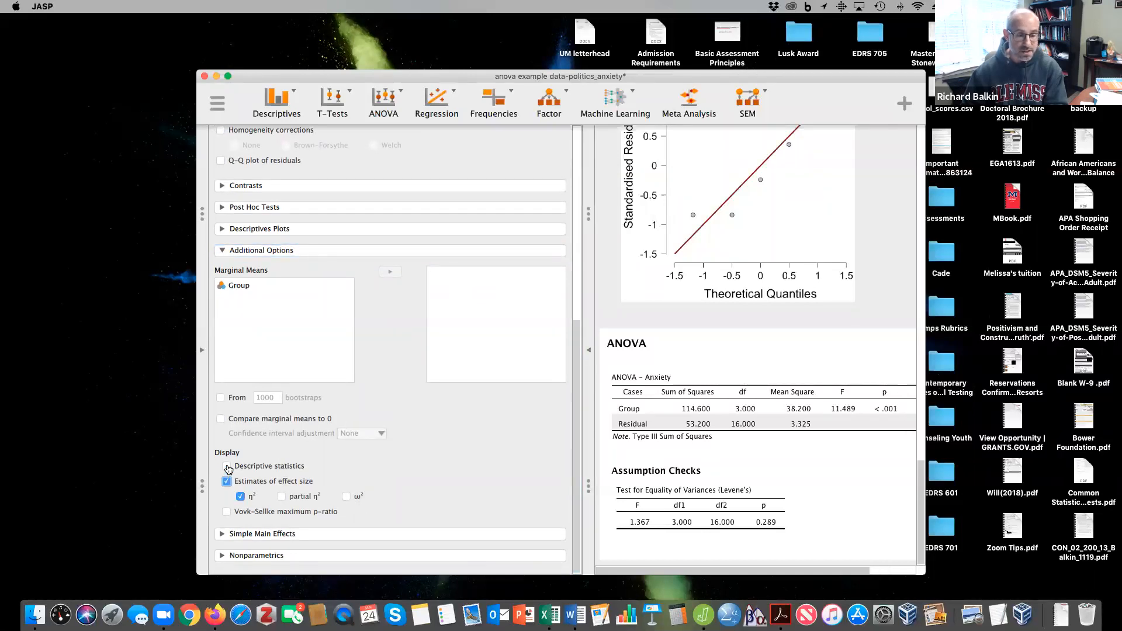
pyautogui.click(226, 467)
pyautogui.scroll(-4, 800, 481)
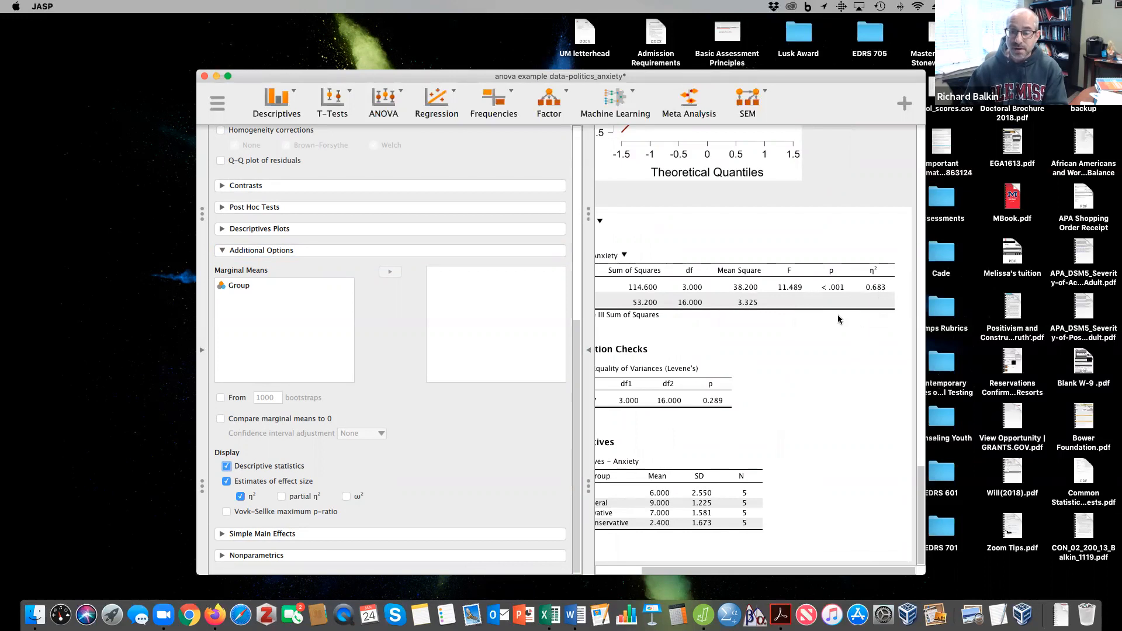
pyautogui.hscroll(-3, 838, 319)
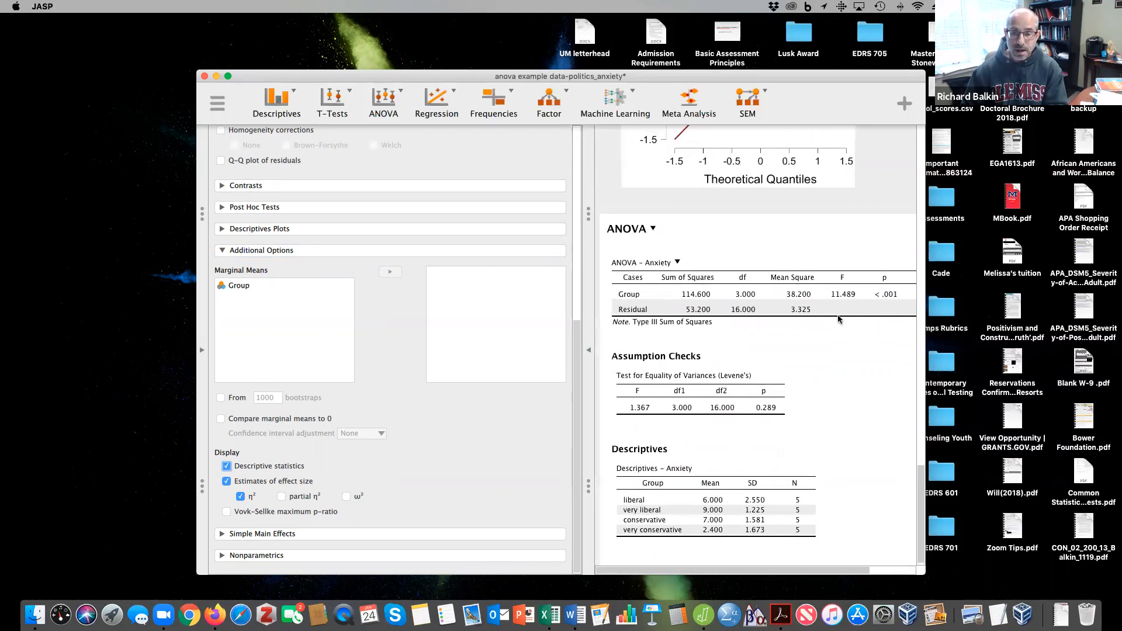
pyautogui.hscroll(1, 838, 319)
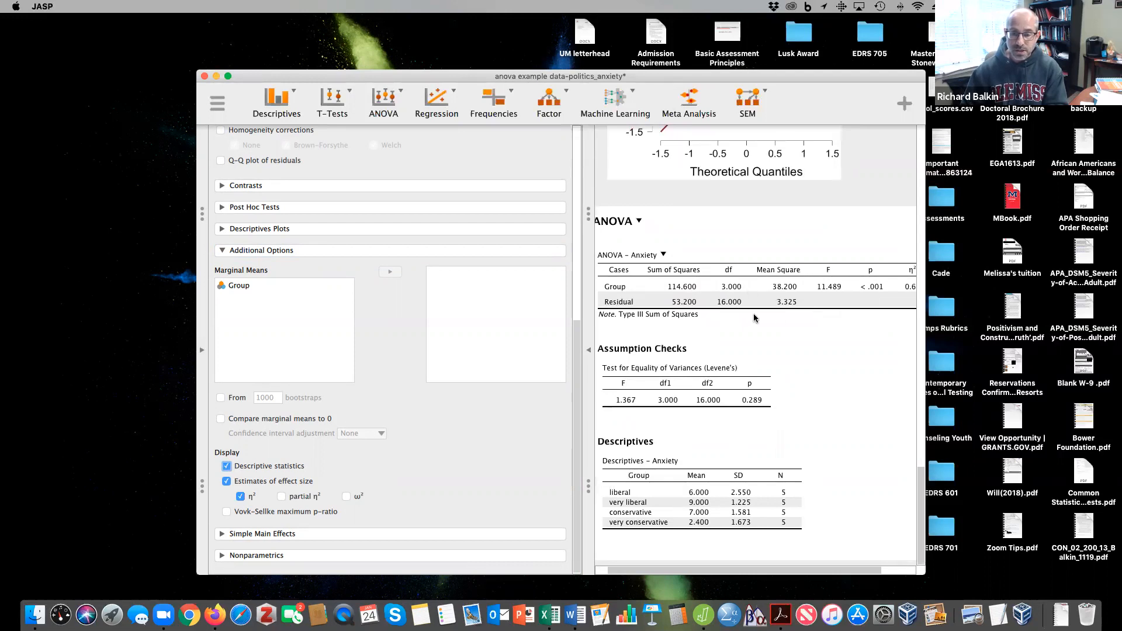
# Step: Set up Tukey-corrected post hoc tests for Group with 95% confidence intervals and effect size
pyautogui.click(222, 208)
pyautogui.click(250, 232)
pyautogui.click(390, 228)
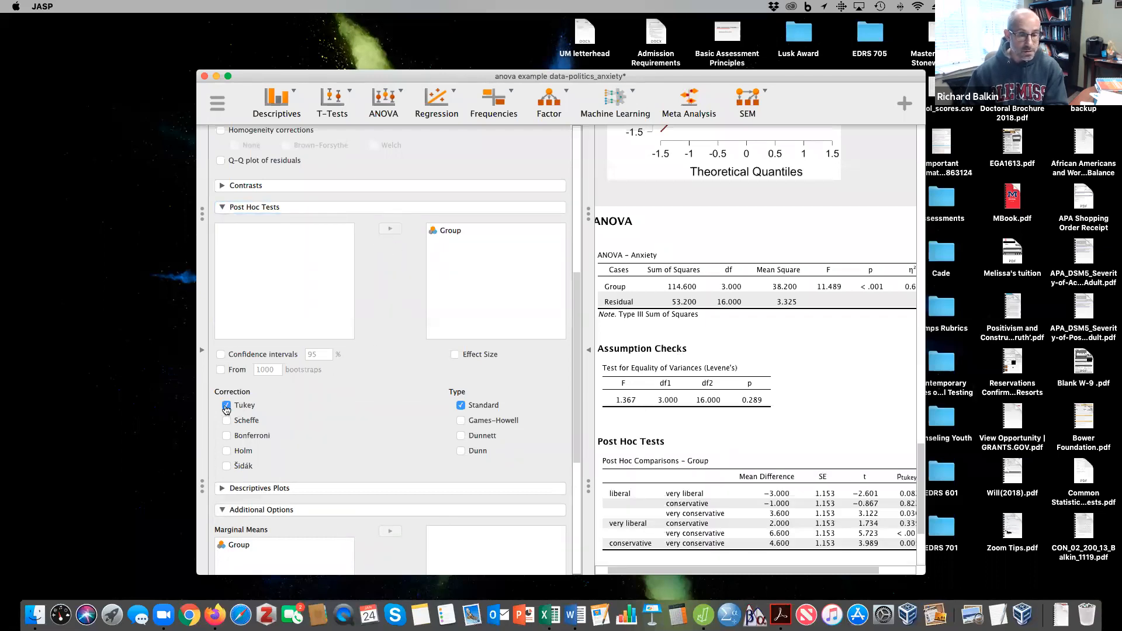
pyautogui.click(221, 354)
pyautogui.click(455, 355)
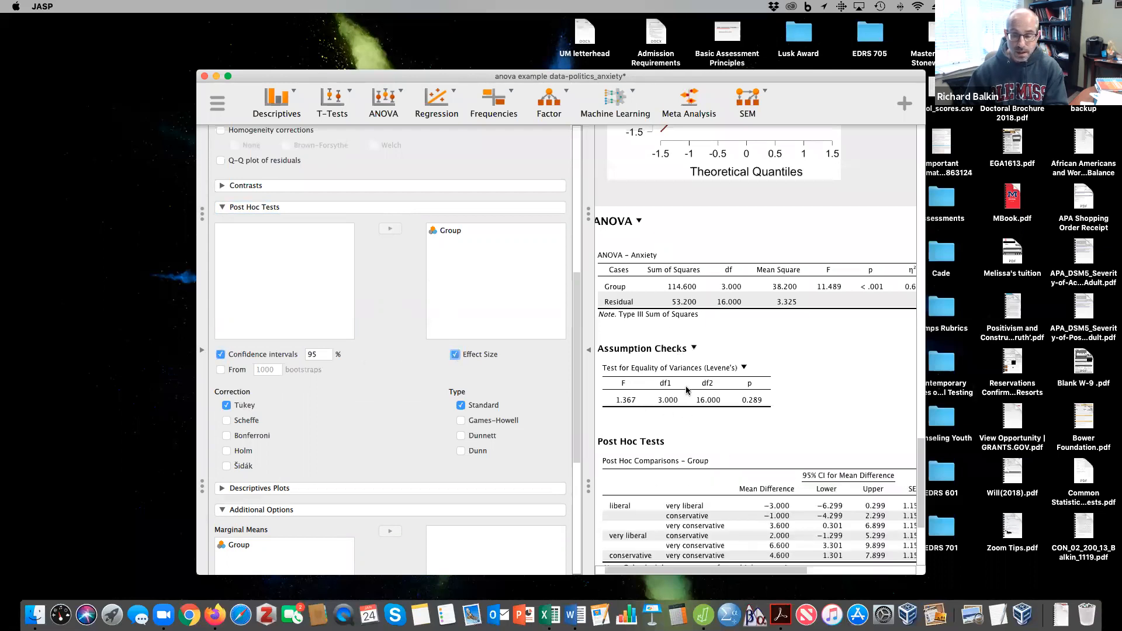
# Step: Expand the results to full width and review the output from the post hoc tests back to the descriptive statistics
pyautogui.click(589, 349)
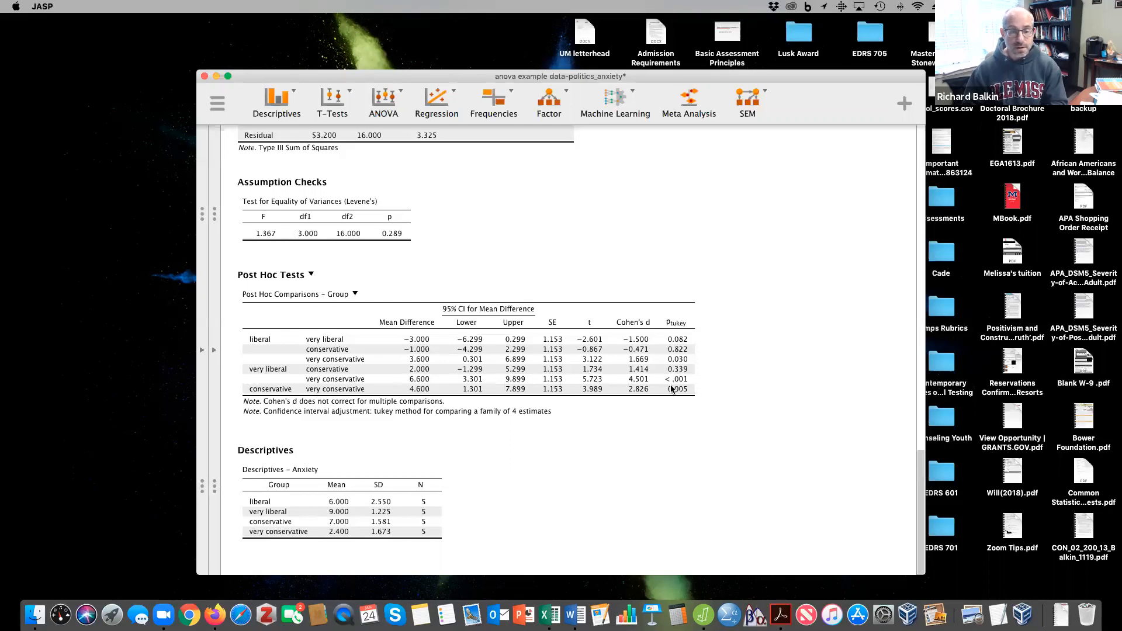
pyautogui.scroll(10, 671, 389)
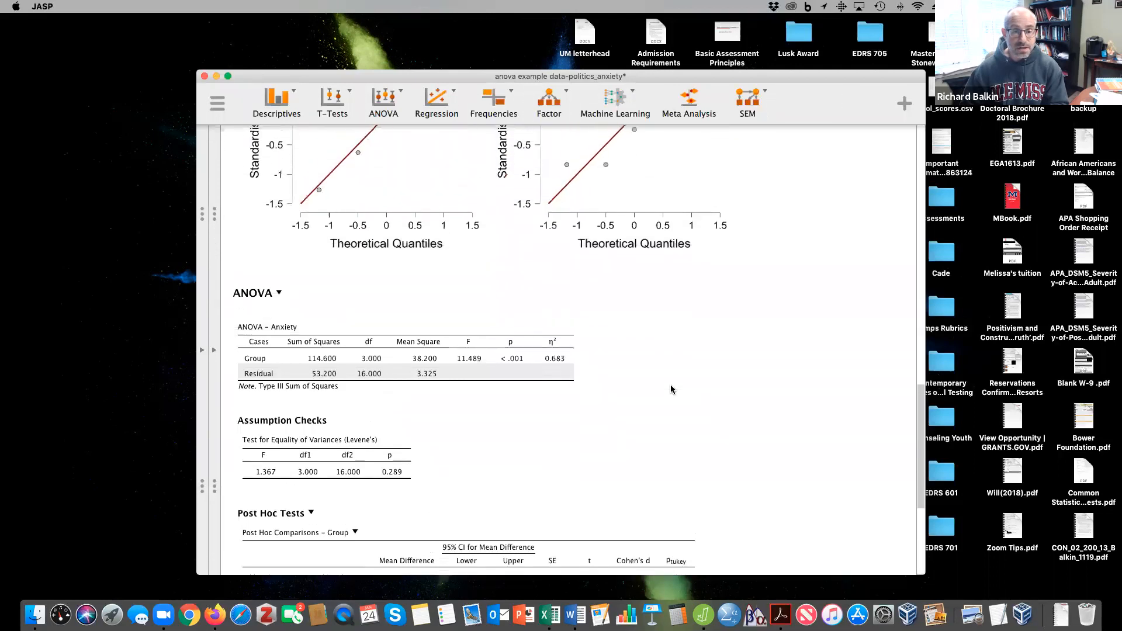
pyautogui.scroll(15, 671, 389)
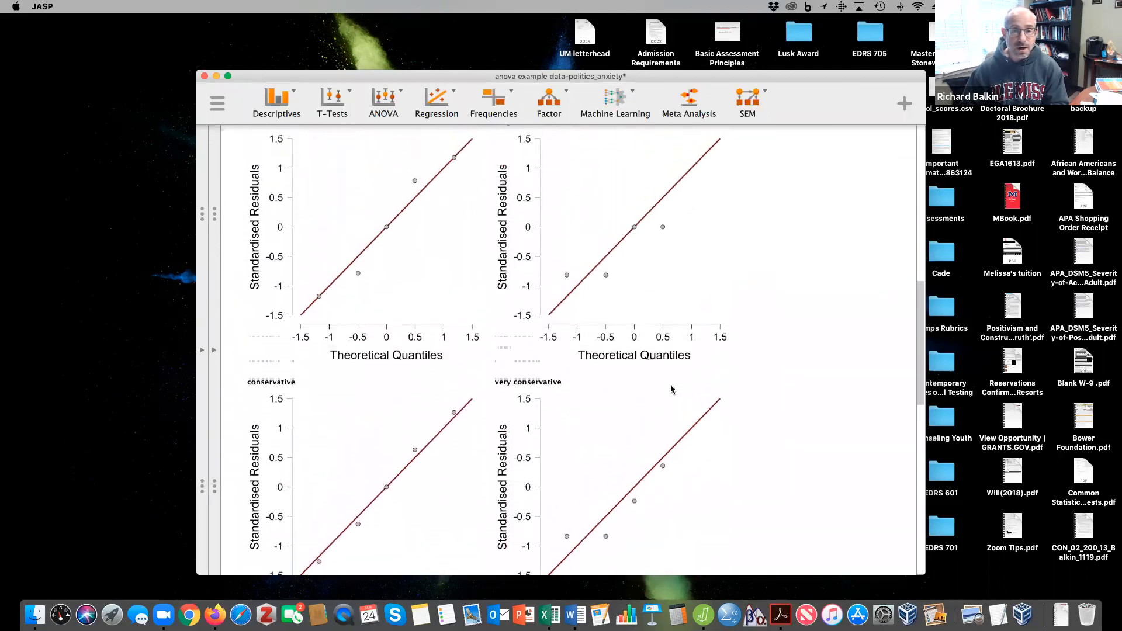
pyautogui.scroll(9, 671, 388)
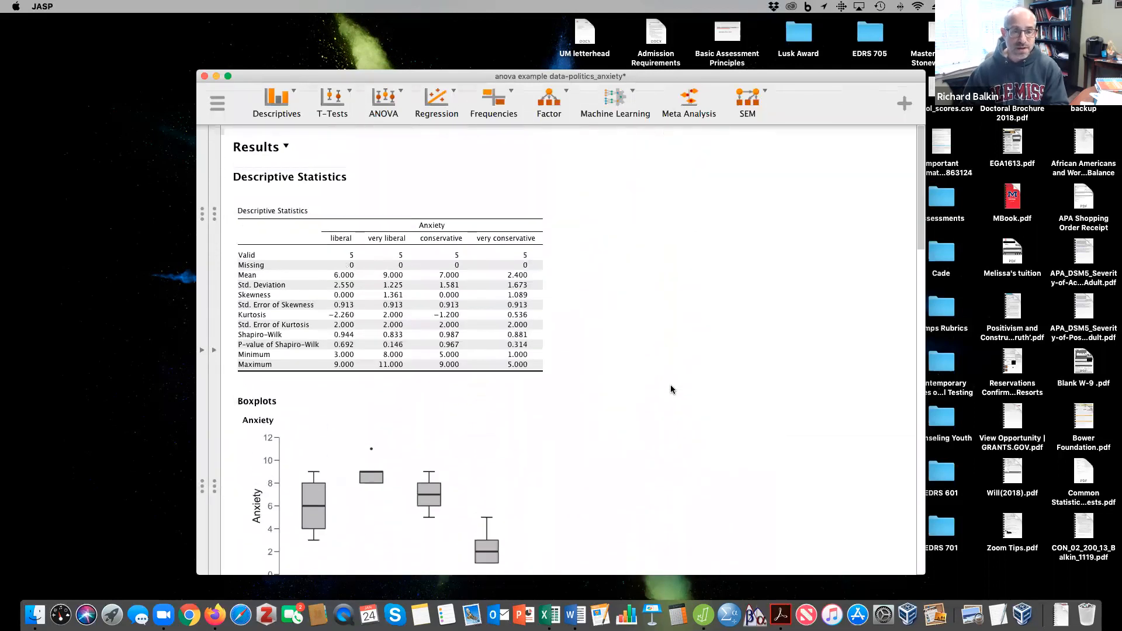